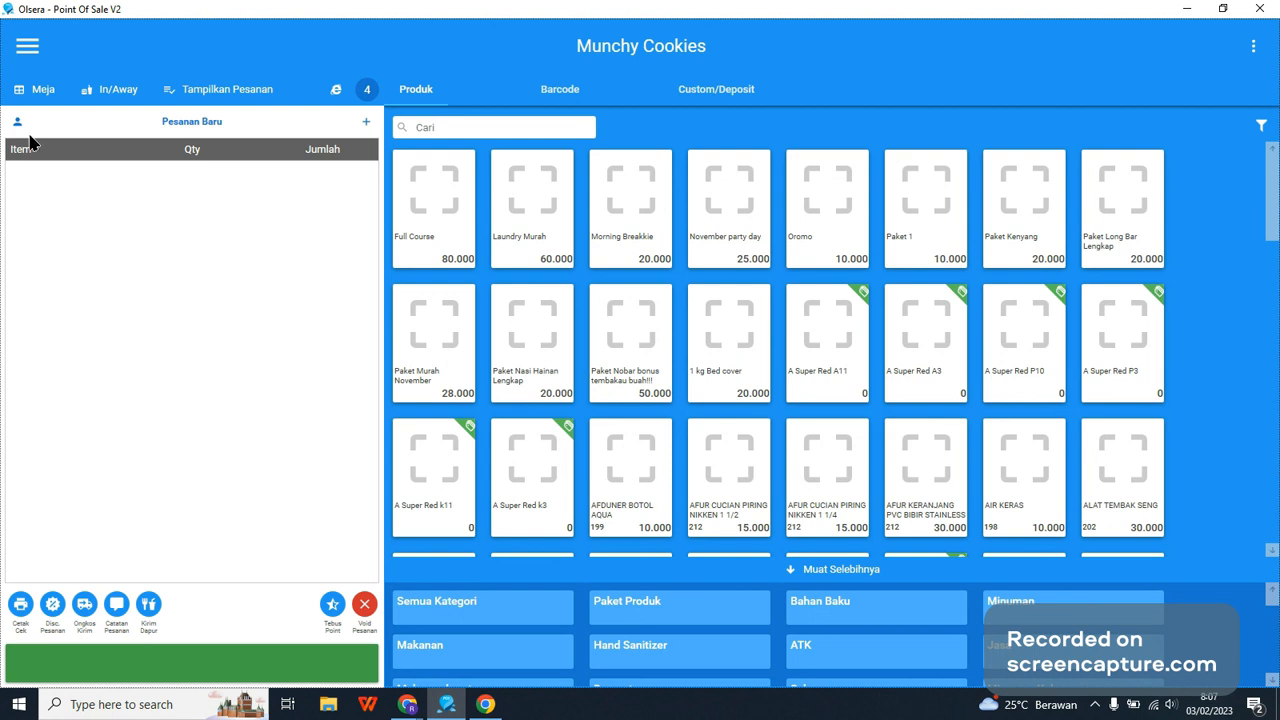
Open the application settings (Pengaturan) and start adding a new printer.
left_click(27, 46)
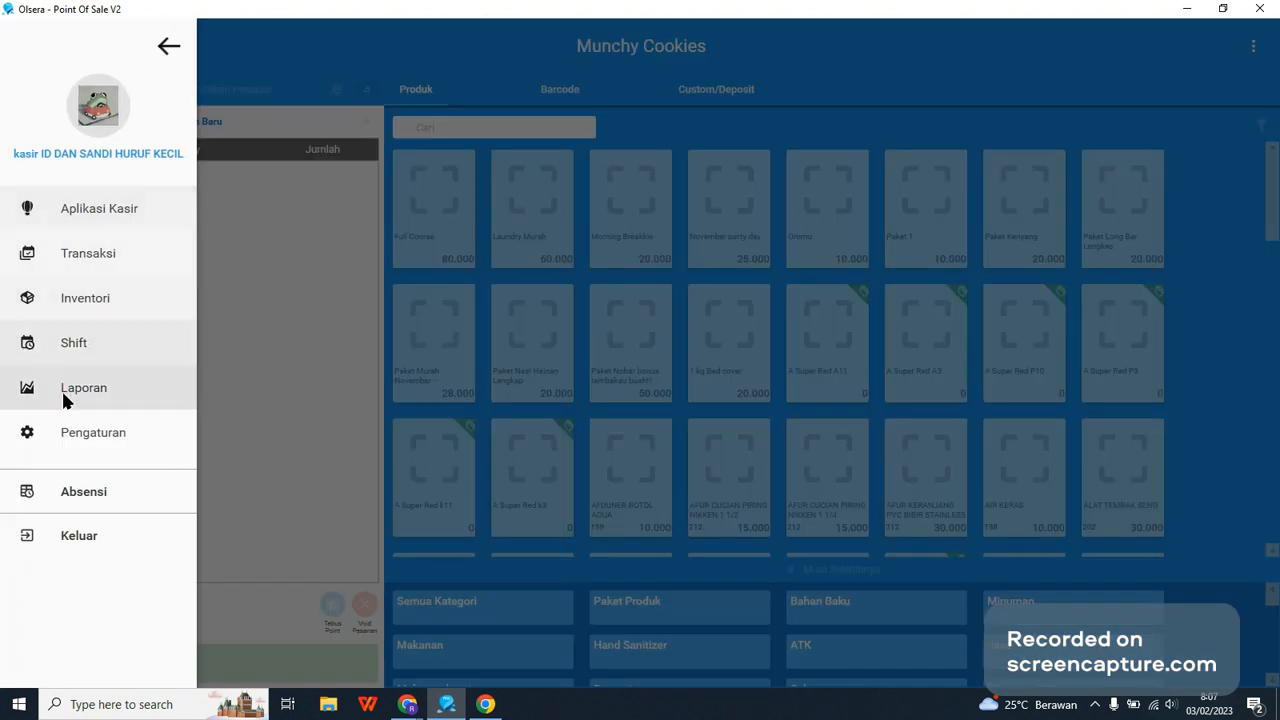
left_click(59, 435)
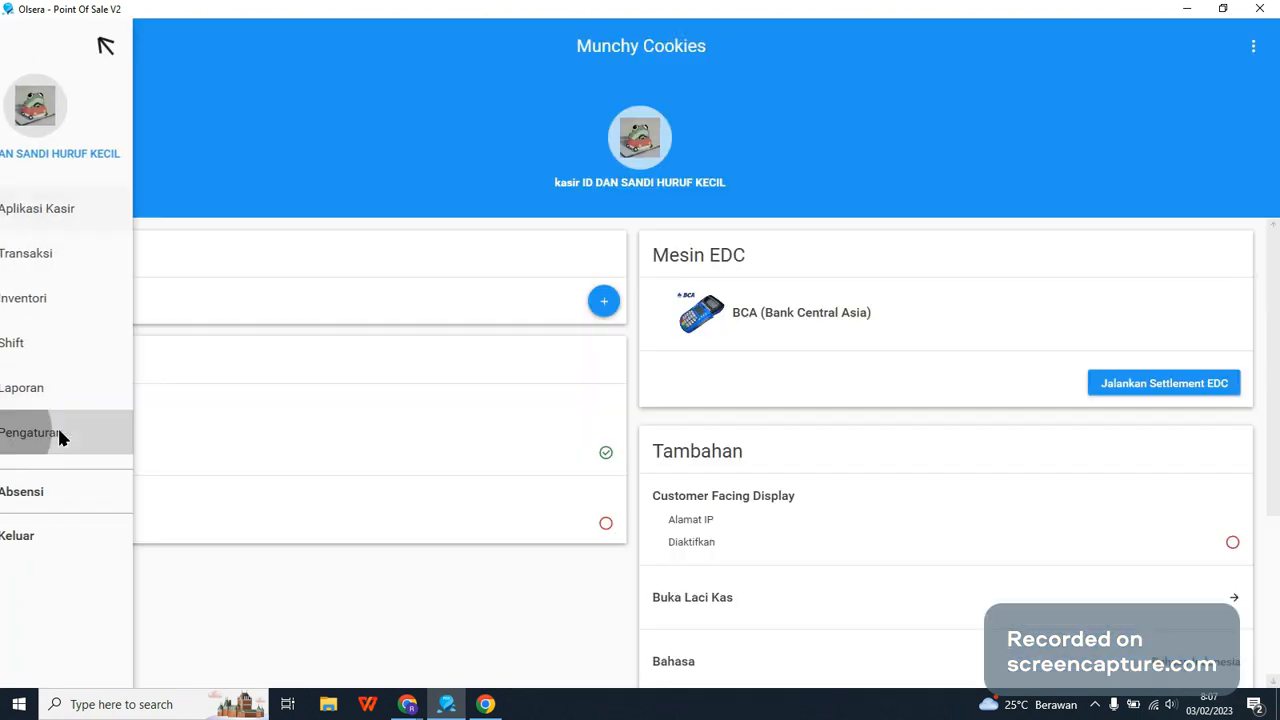
left_click(602, 305)
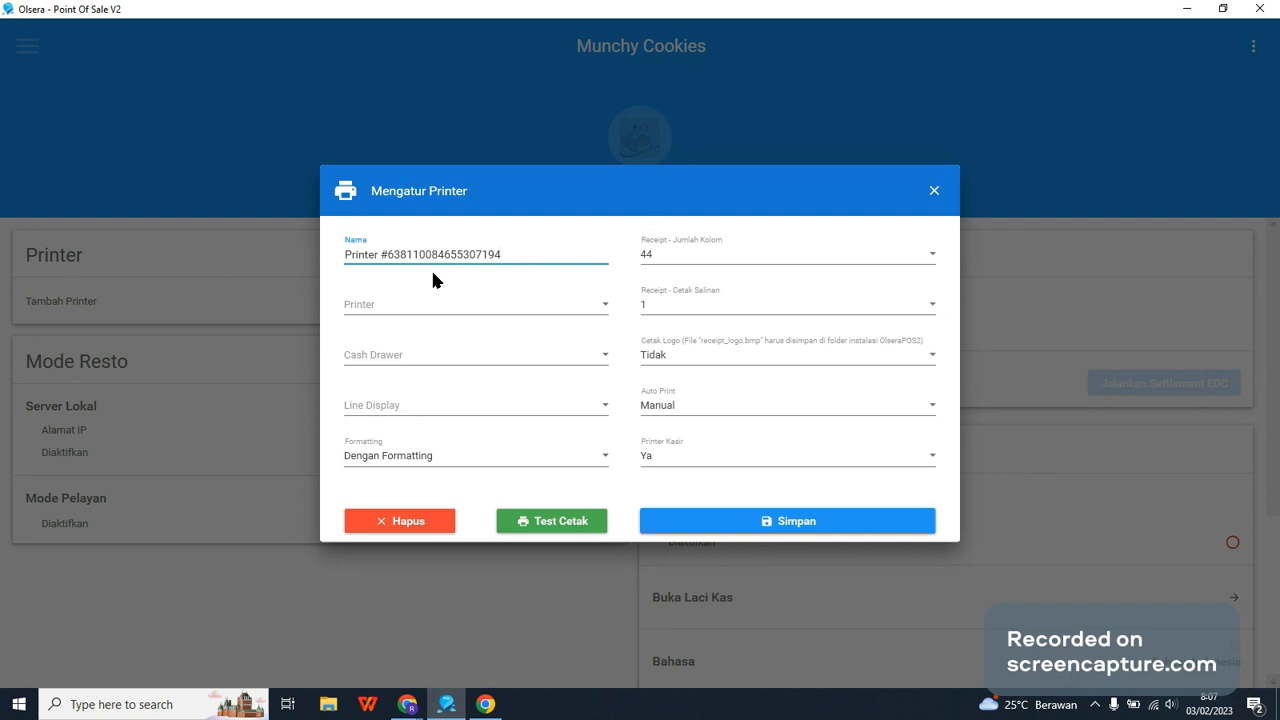
Name the new printer Kasir and assign Microsoft XPS Document Writer | WINDOWS as its device.
left_click_drag(347, 252, 685, 275)
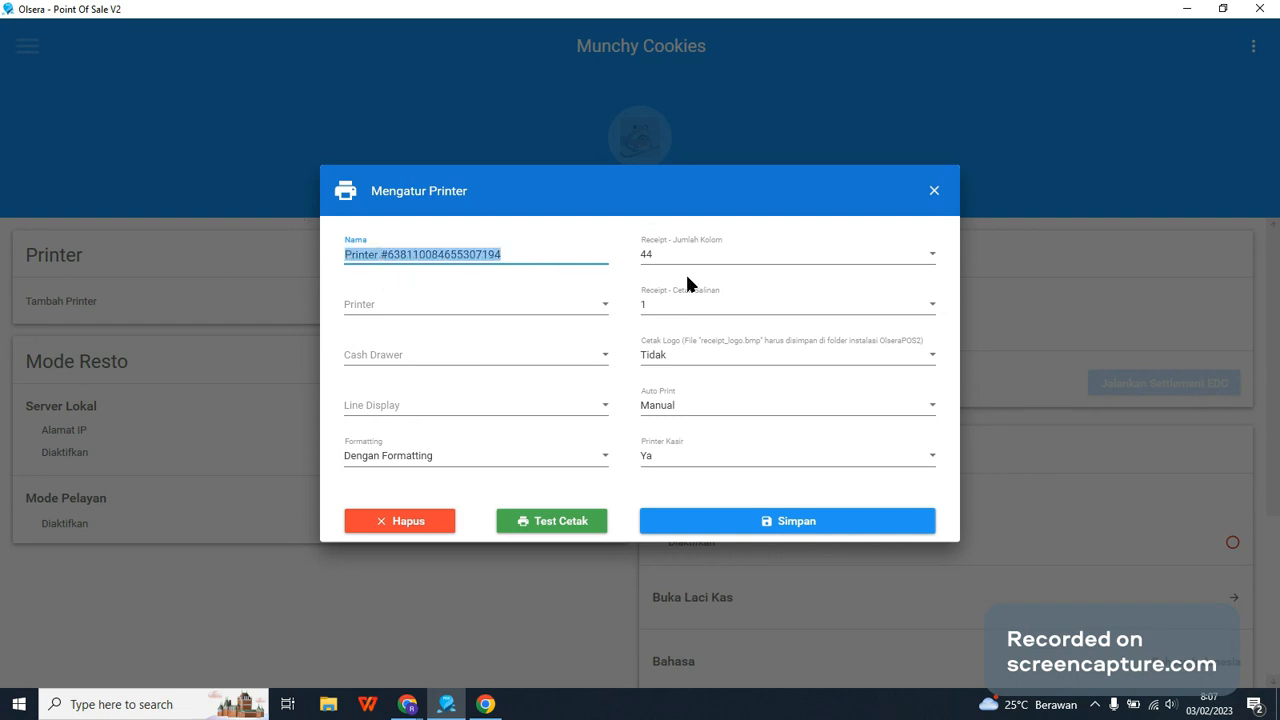
type("Kasir")
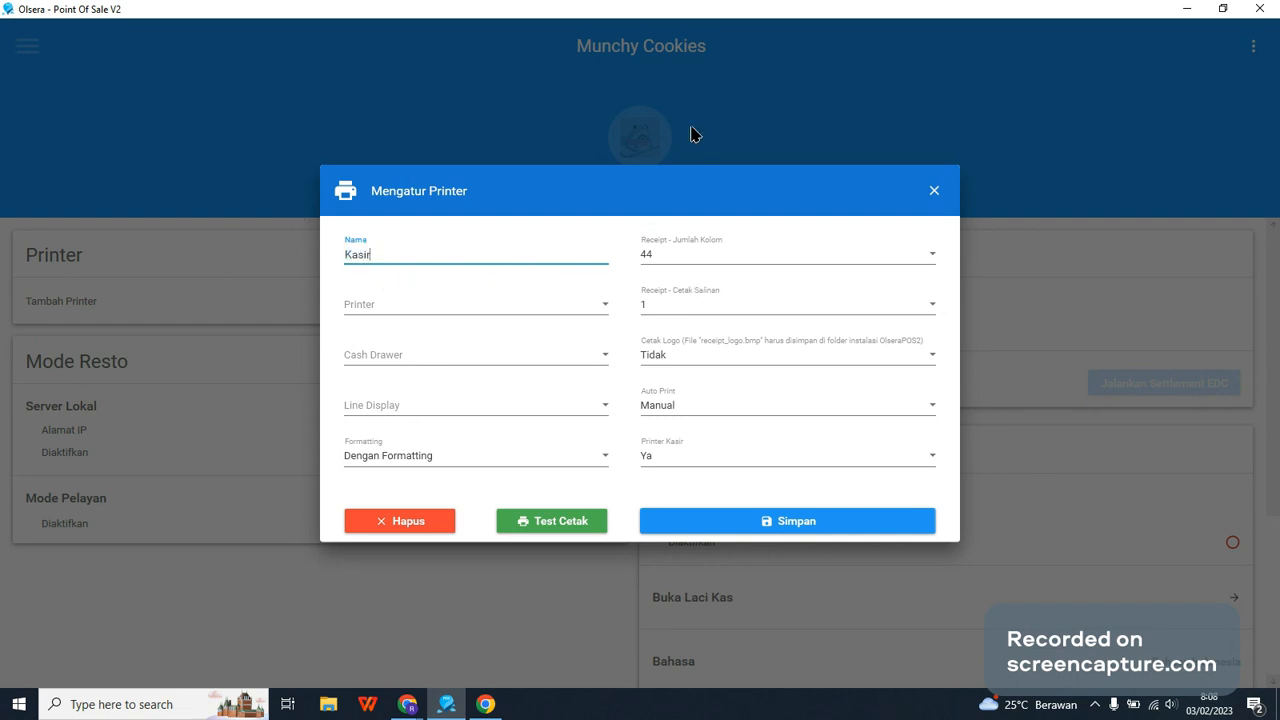
left_click(485, 309)
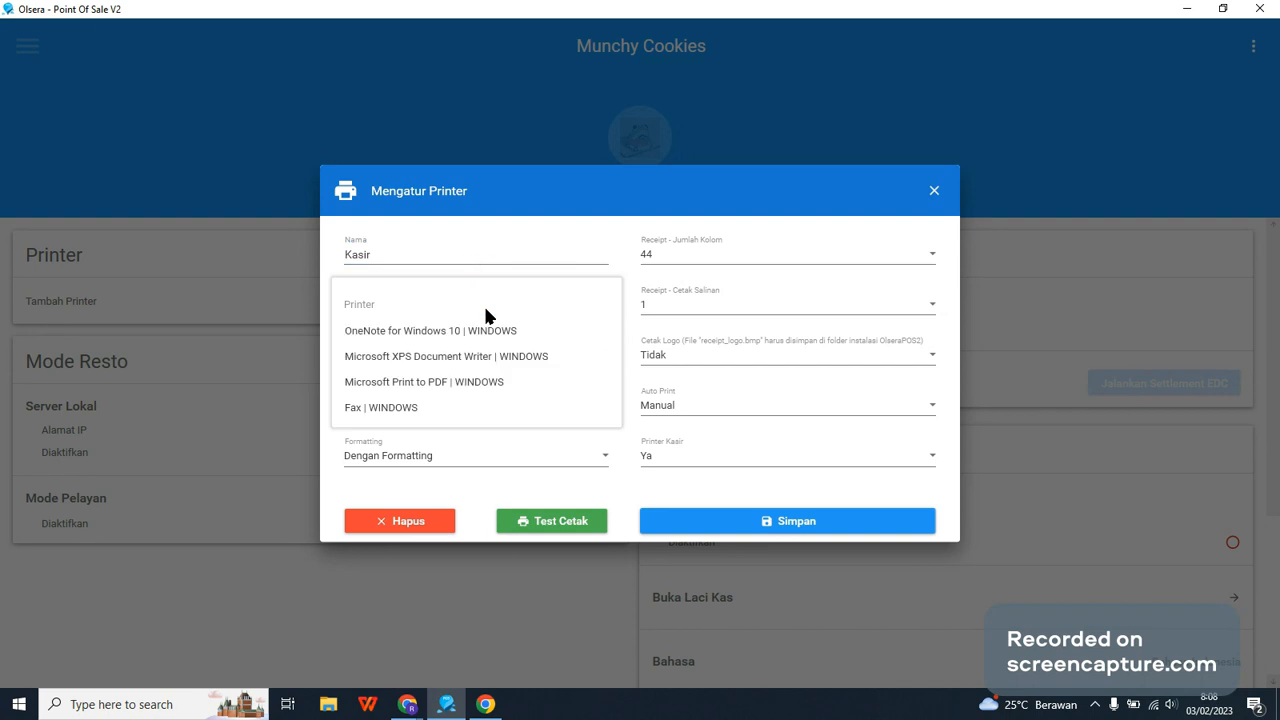
left_click(430, 360)
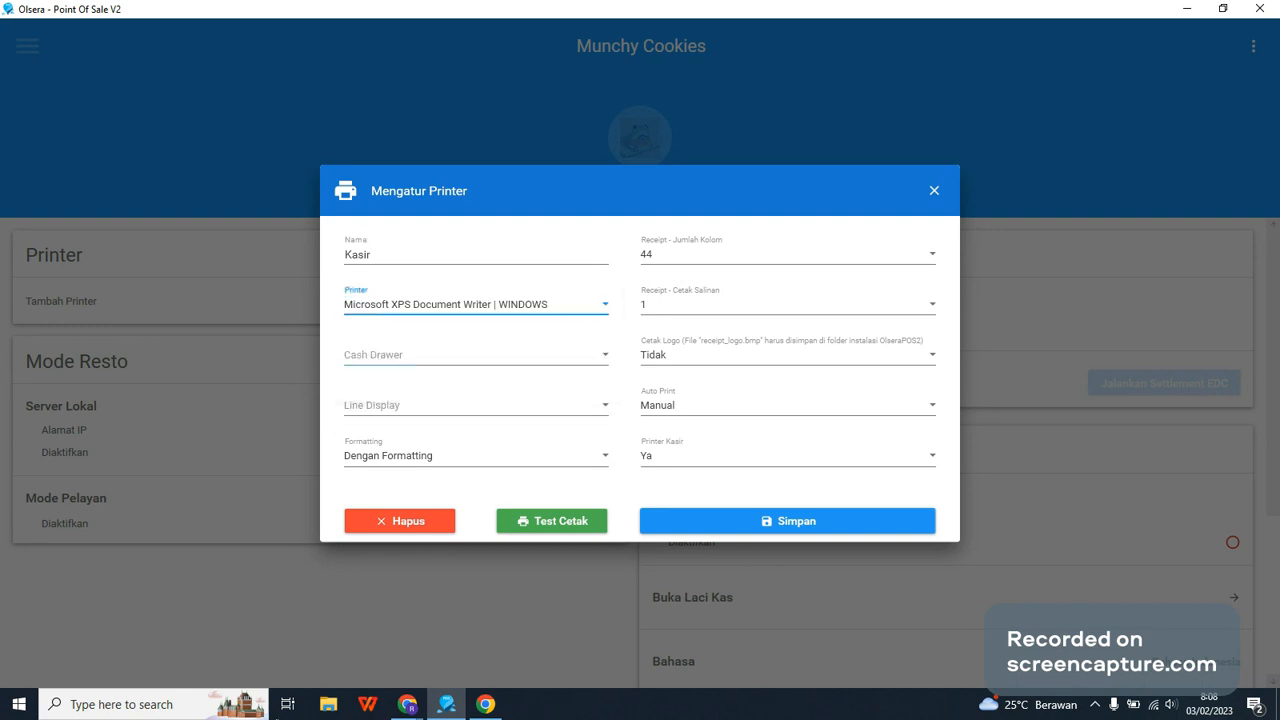
Examine the choices offered for the printer's Cash Drawer, Formatting and Line Display settings.
left_click(603, 358)
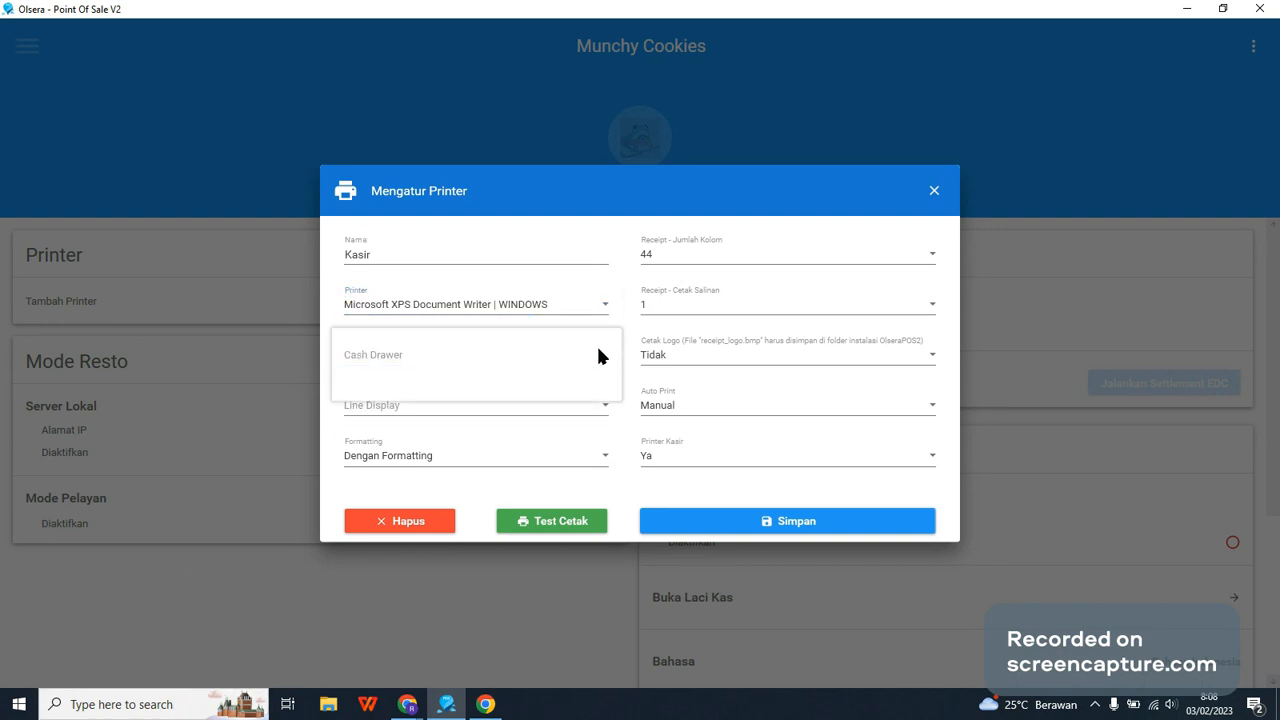
left_click(637, 355)
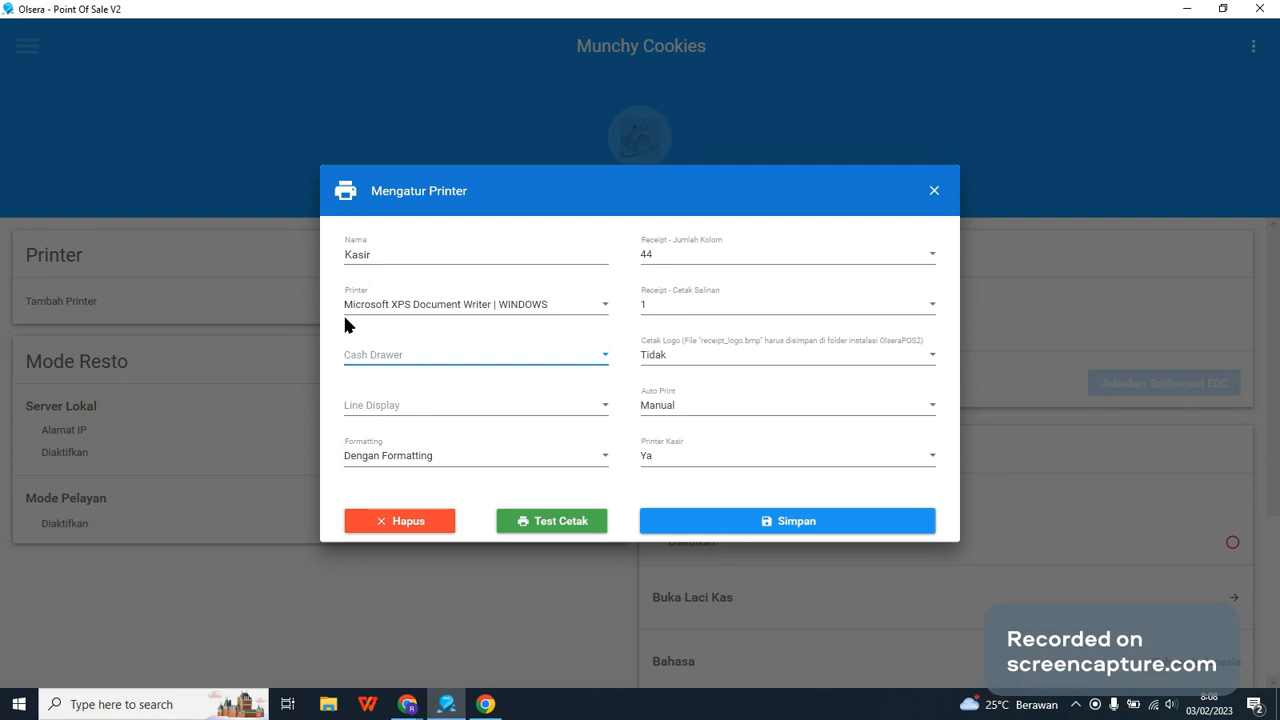
left_click(460, 451)
left_click(458, 451)
left_click(563, 403)
left_click(563, 405)
Examine the available options for receipt copies, logo printing and receipt column count.
left_click(697, 300)
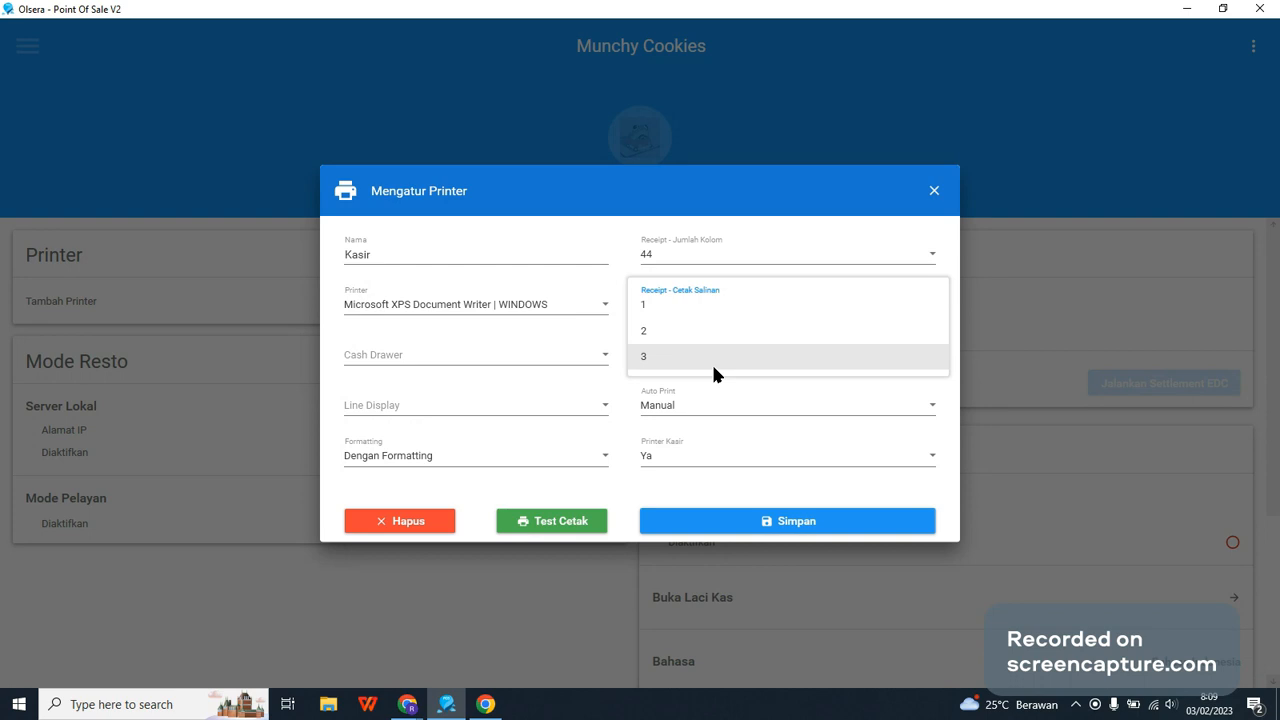
left_click(680, 194)
left_click(680, 361)
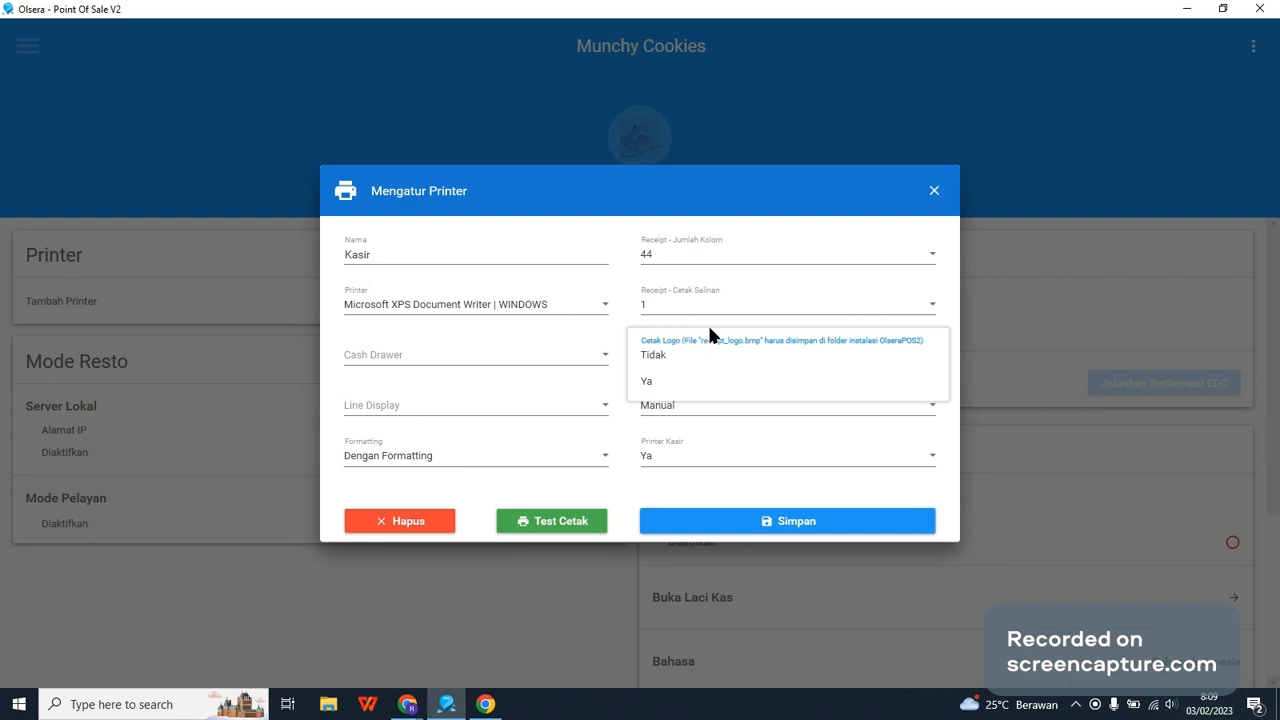
left_click(808, 212)
left_click(670, 252)
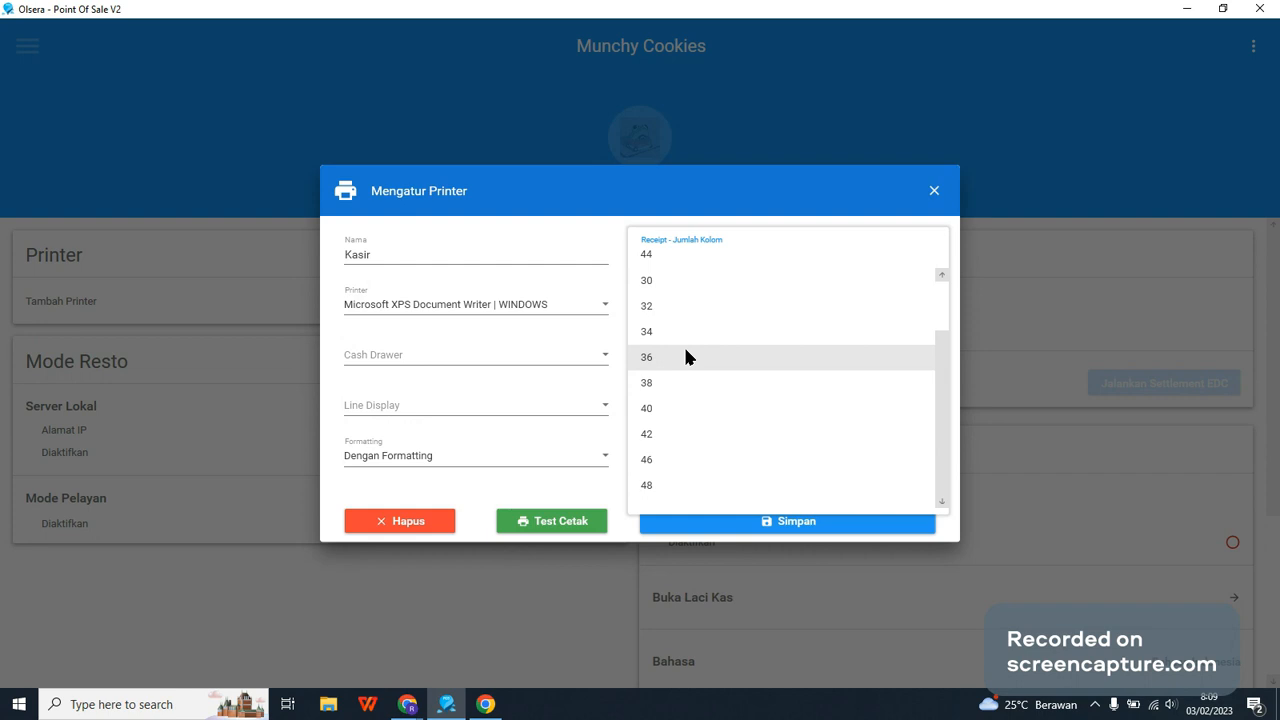
scroll(673, 340, "up", 2)
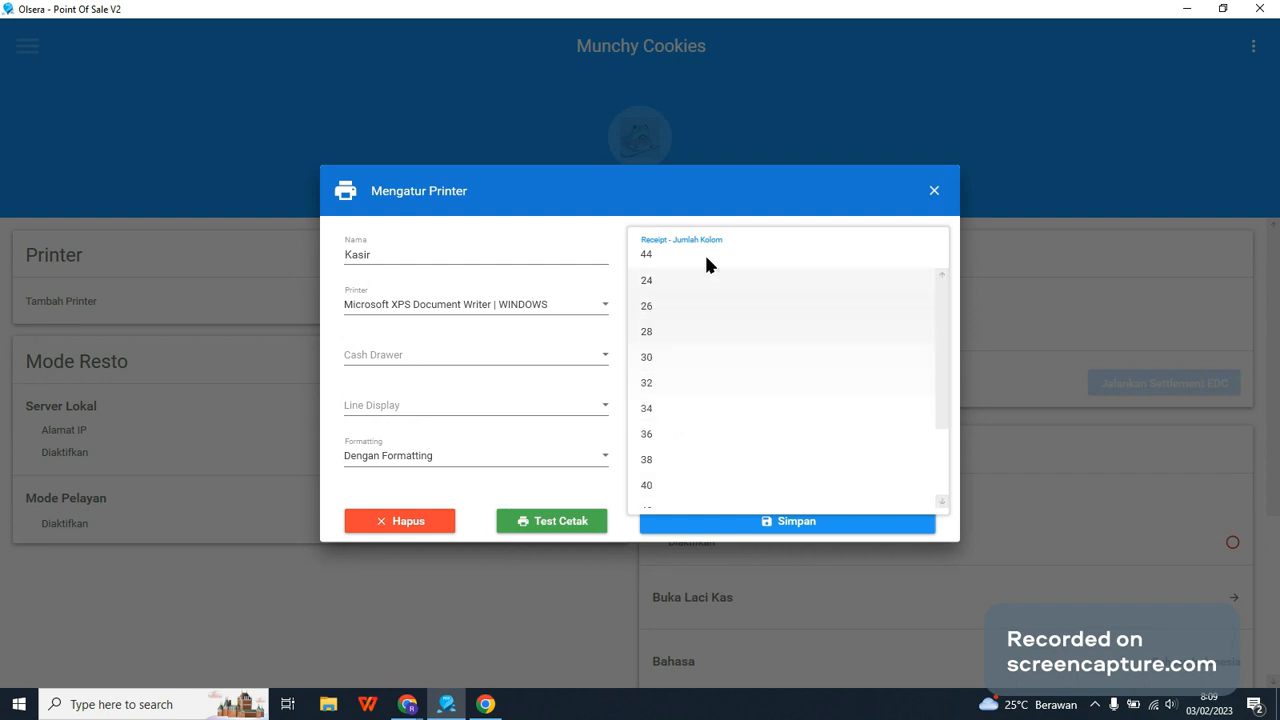
scroll(740, 340, "down", 2)
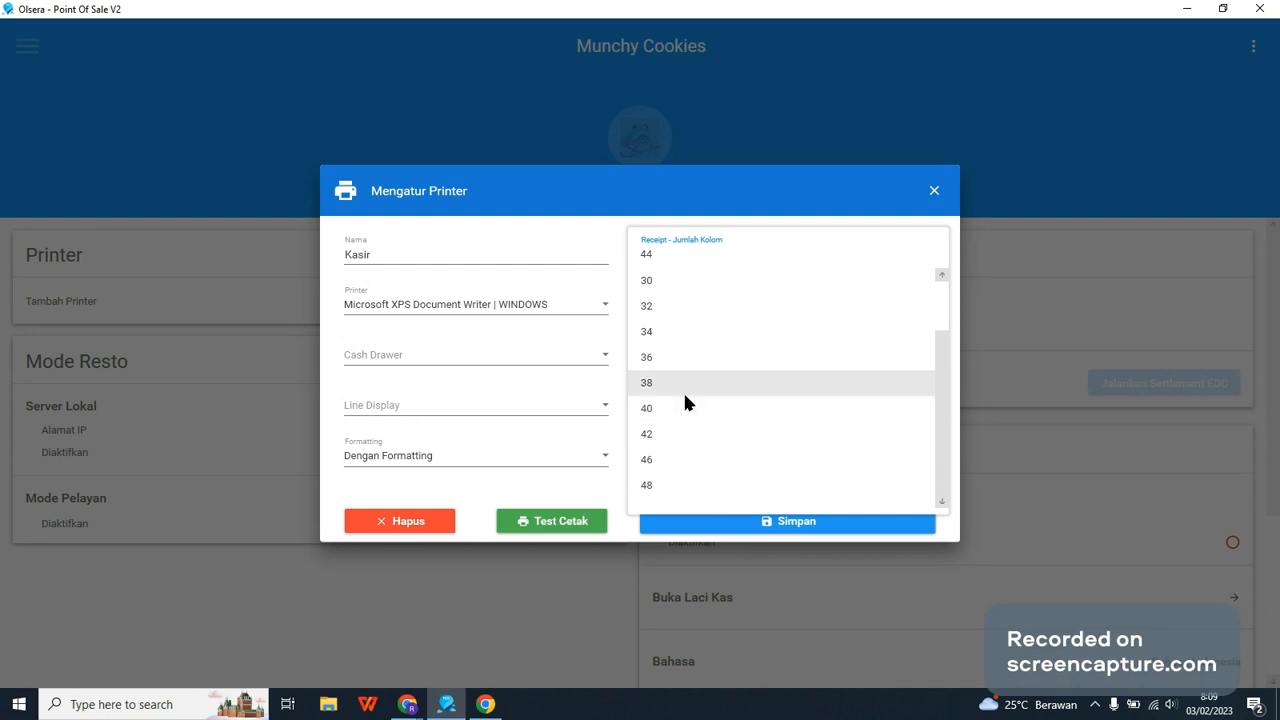
left_click(847, 195)
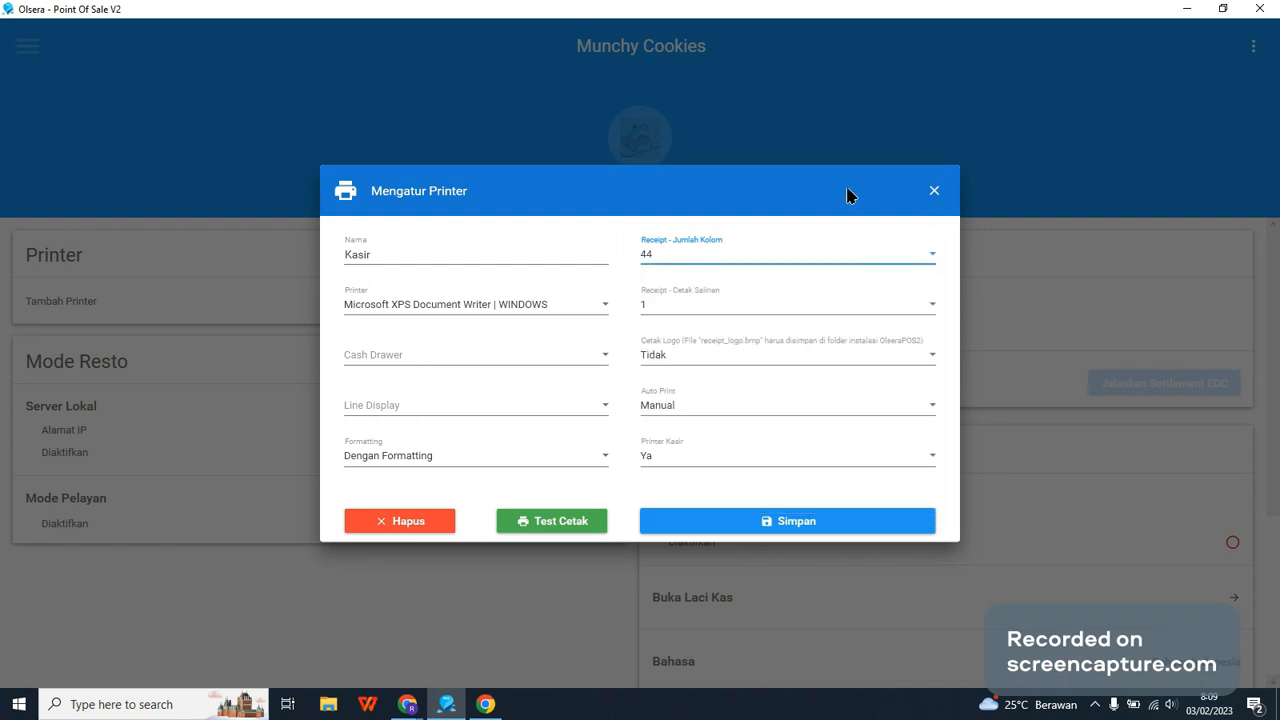
Examine the available options for Auto Print and Printer Kasir.
left_click(685, 411)
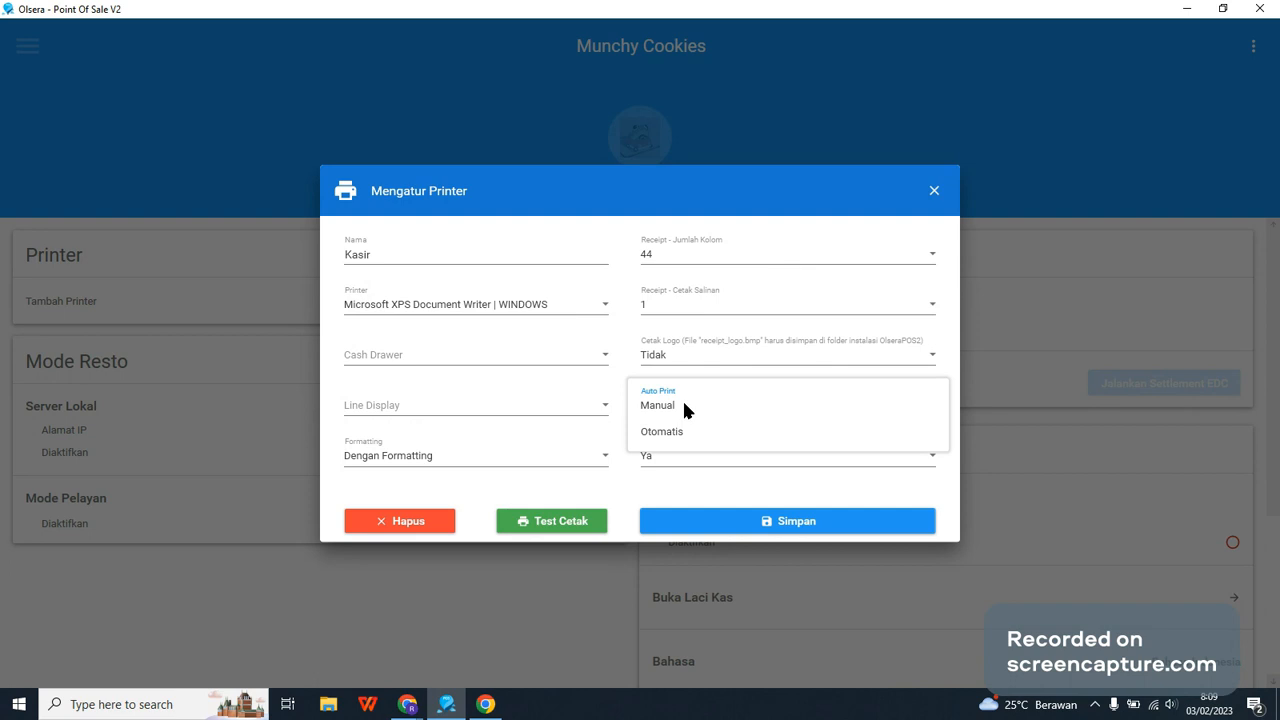
left_click(618, 394)
left_click(656, 468)
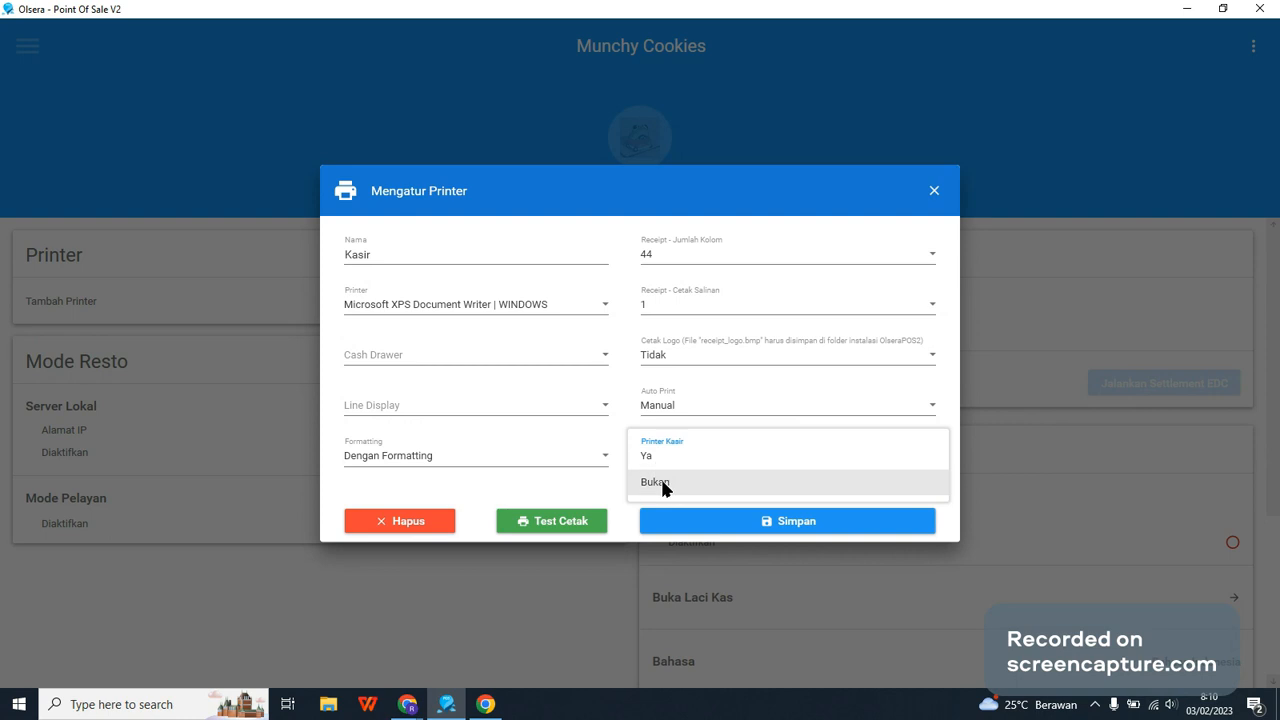
left_click(608, 490)
Run a test print for the Kasir printer and reselect Microsoft XPS Document Writer | WINDOWS as its device.
left_click(571, 531)
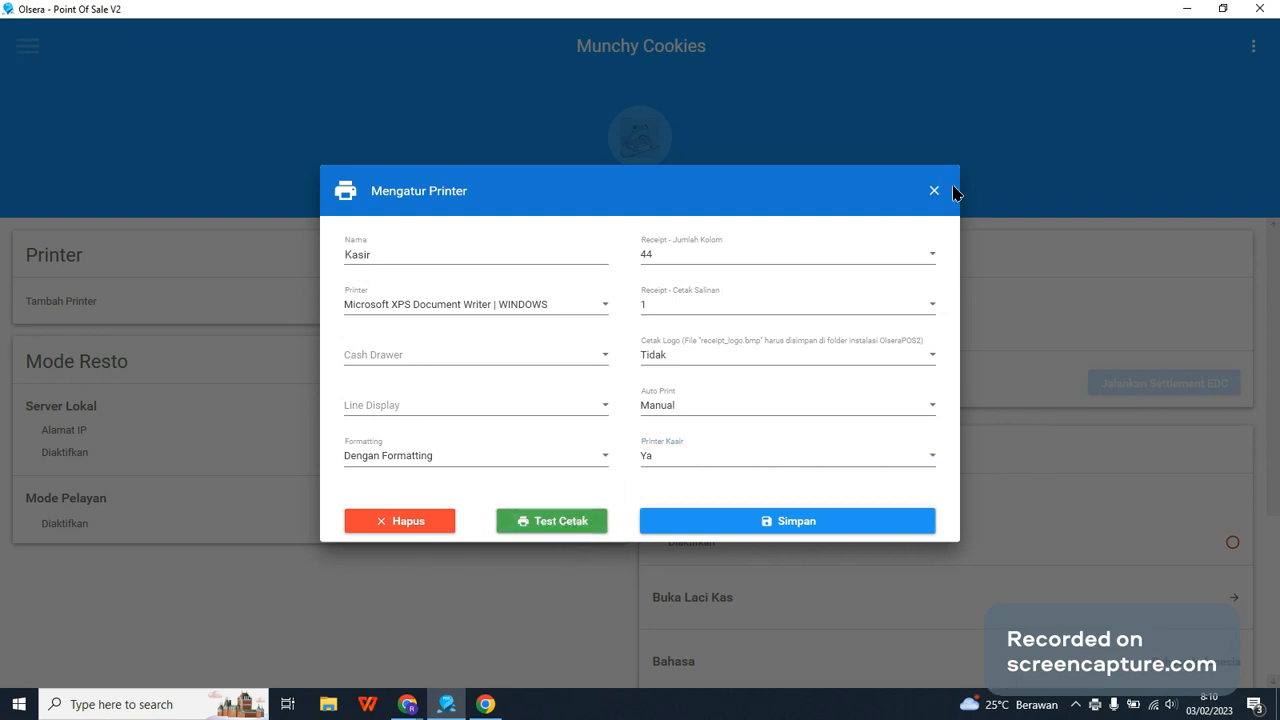
left_click(824, 522)
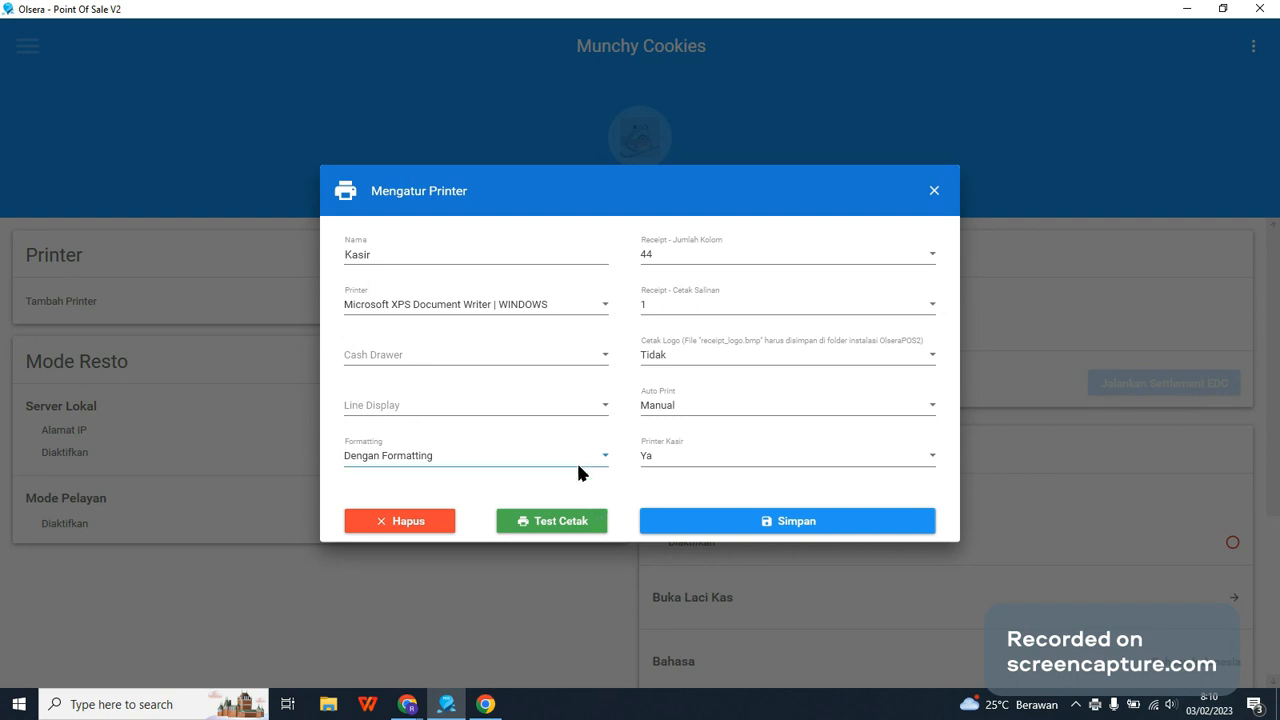
left_click(425, 306)
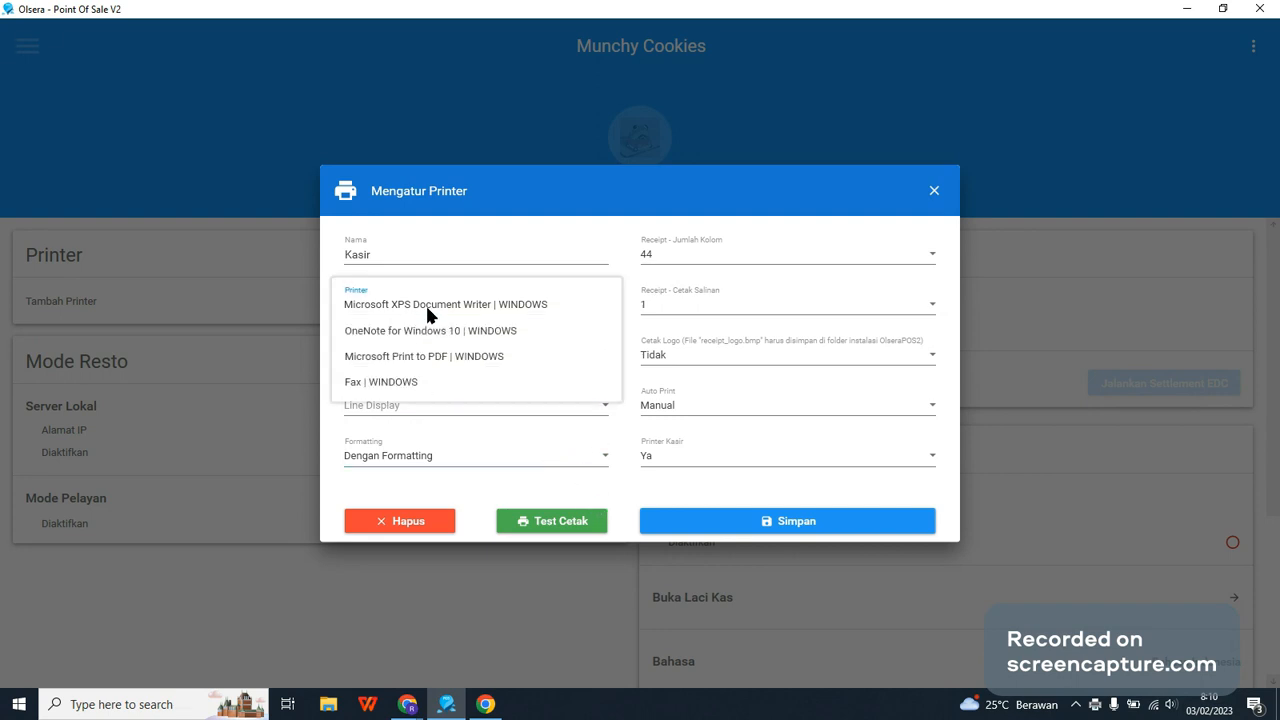
left_click(427, 309)
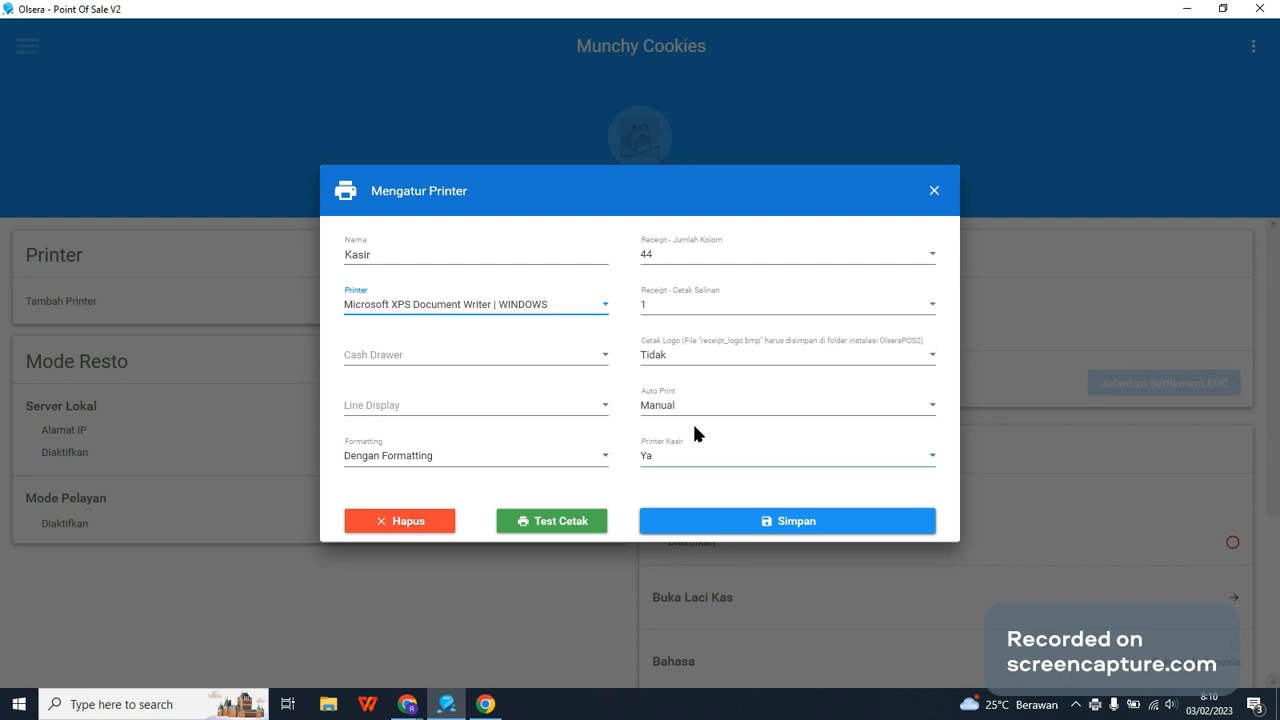
Rename the printer as Dapur and set Printer Kasir to Bukan.
left_click(426, 254)
left_click_drag(386, 254, 322, 268)
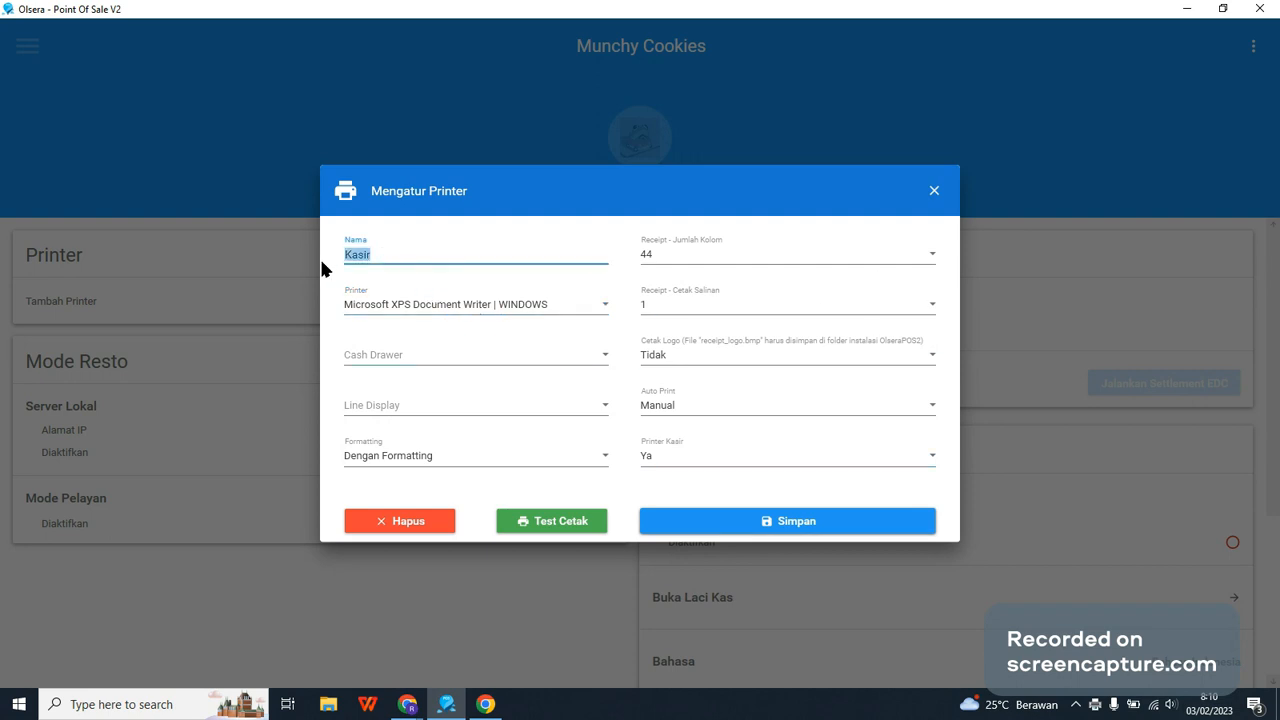
type("Dapur")
left_click(407, 307)
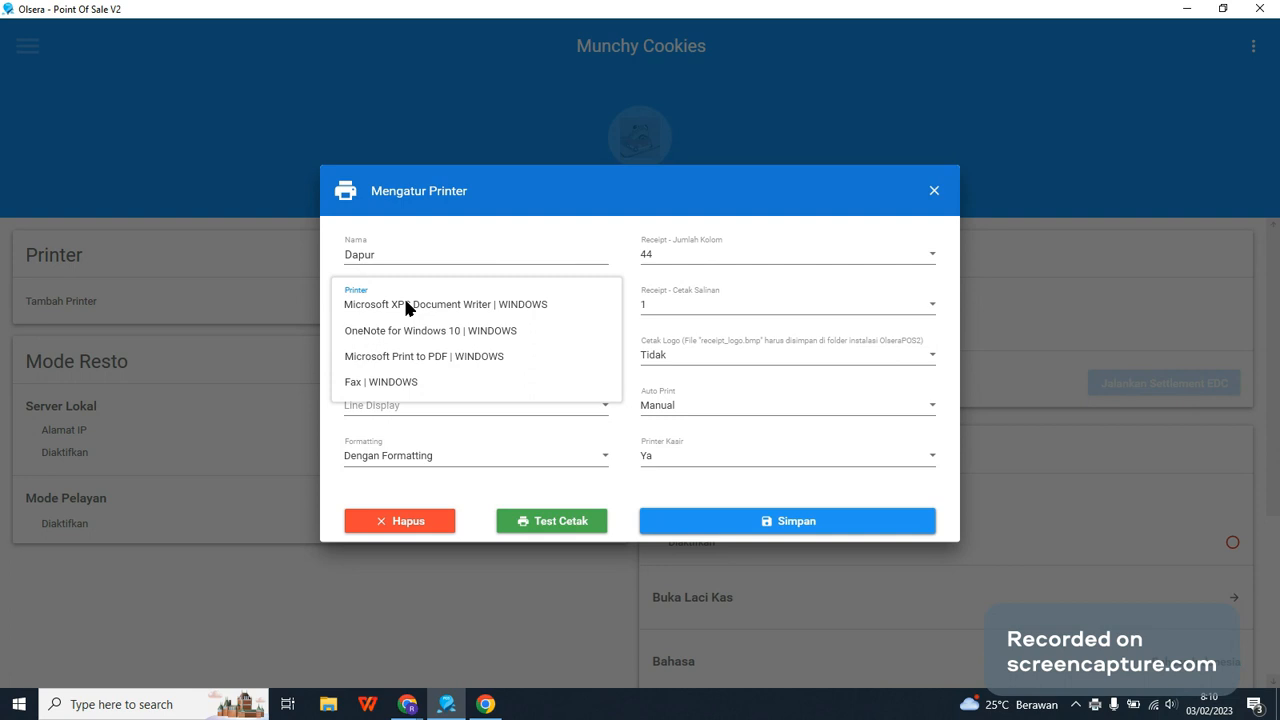
left_click(717, 448)
left_click(708, 459)
left_click(677, 484)
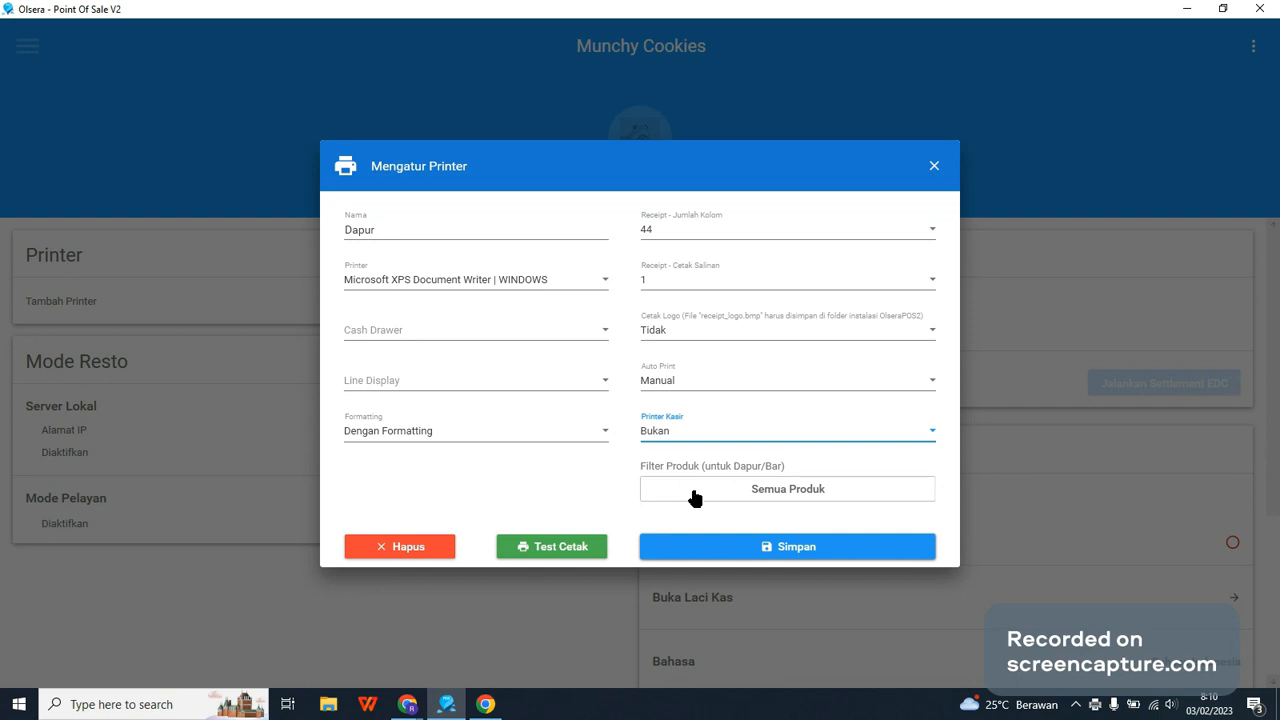
Limit the Dapur printer's product filter to Makanan, Sabun and Minuman Kaleng, and save the printer.
left_click(793, 492)
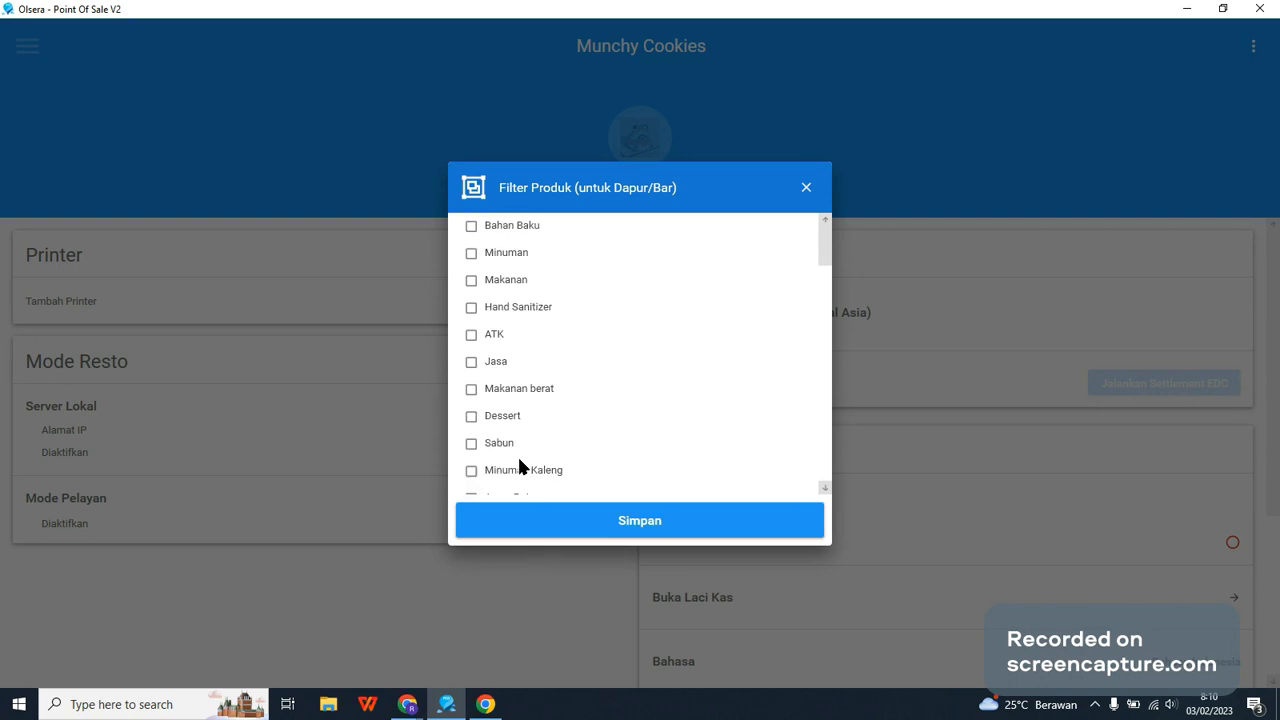
left_click(471, 280)
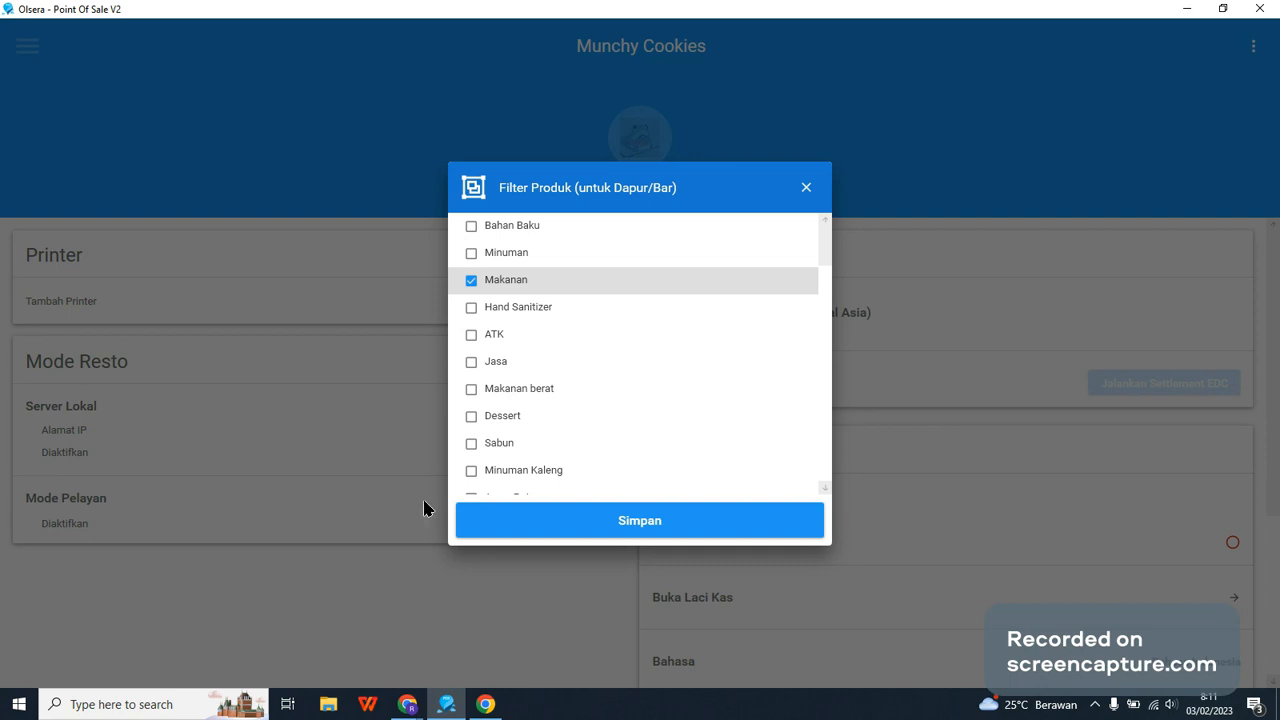
left_click(471, 443)
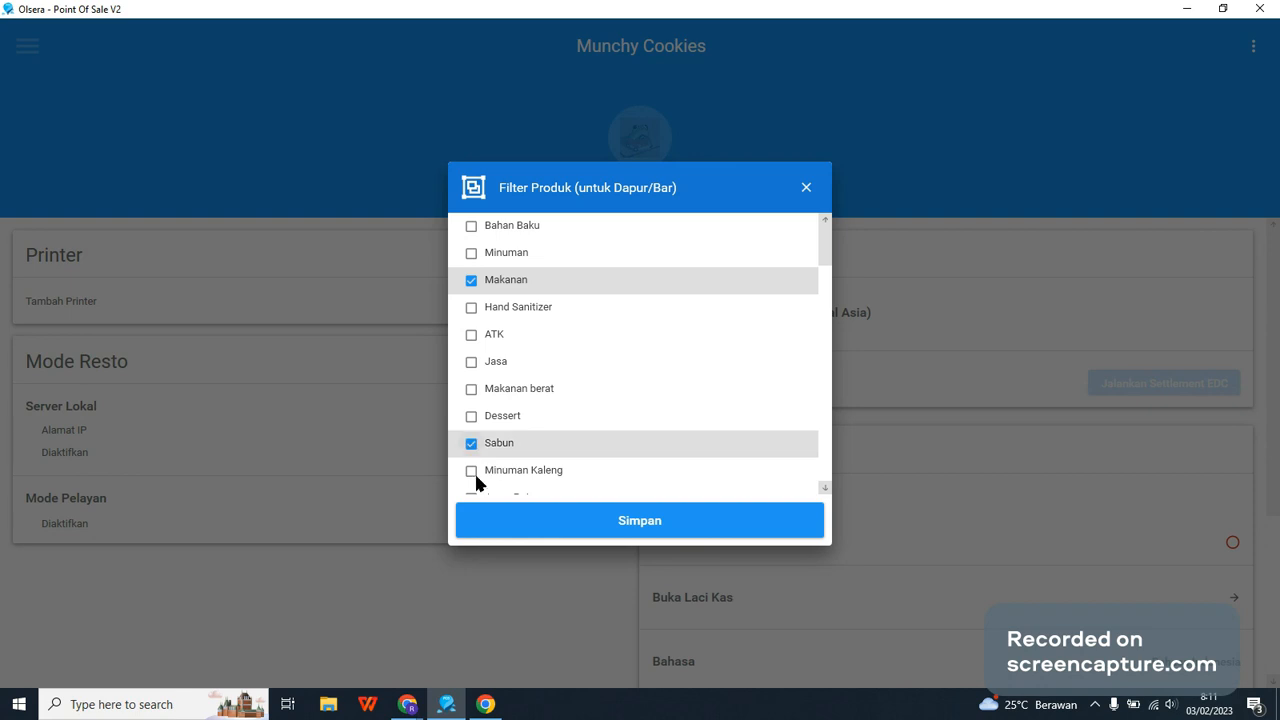
left_click(472, 470)
left_click(670, 535)
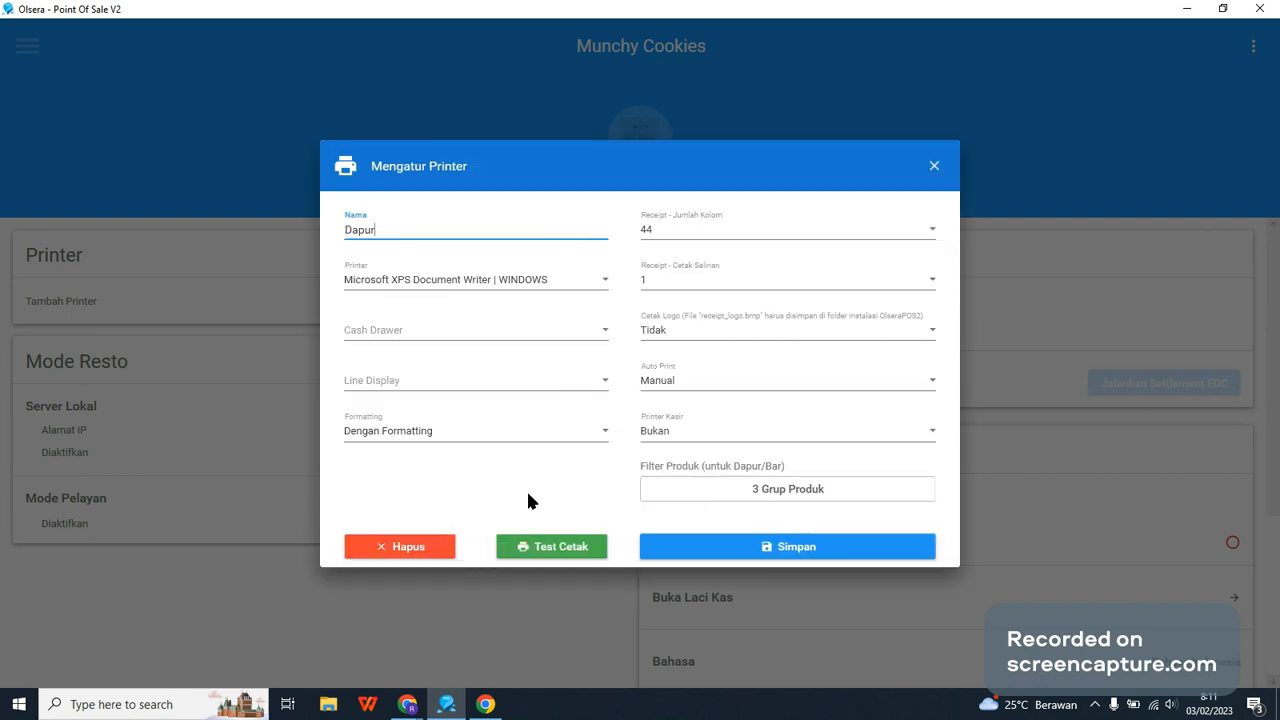
left_click(766, 557)
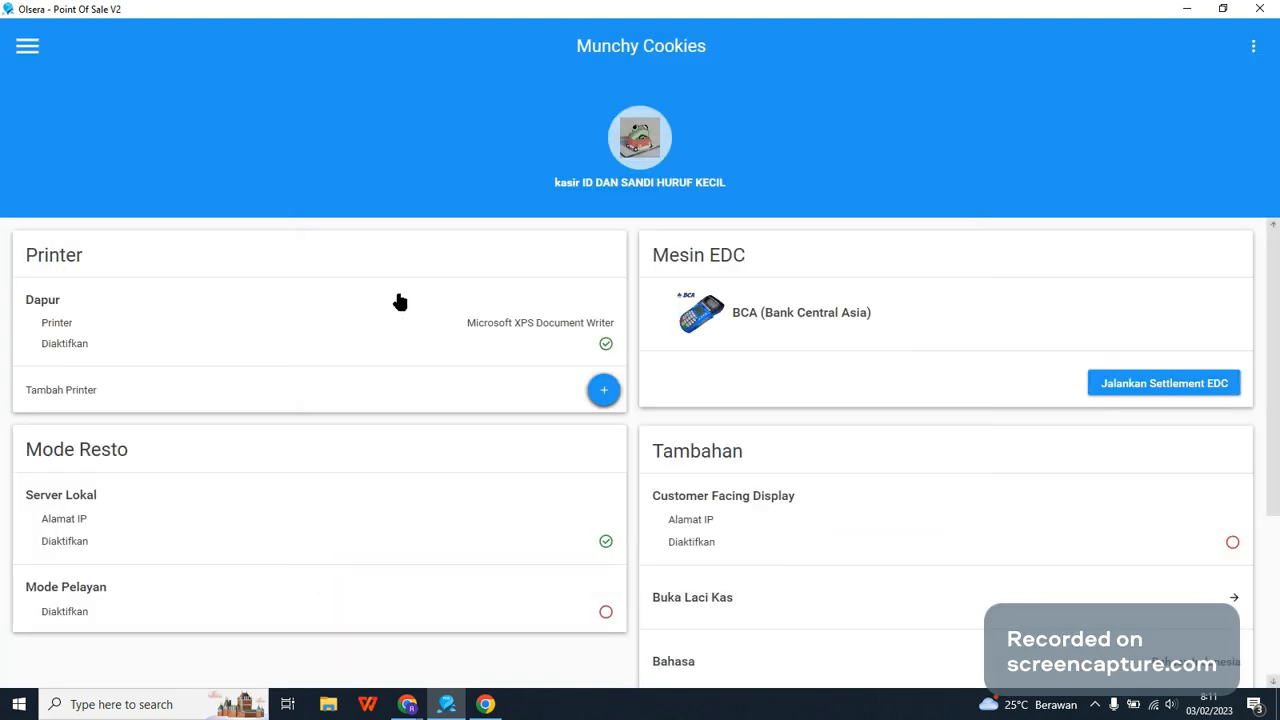
left_click(603, 391)
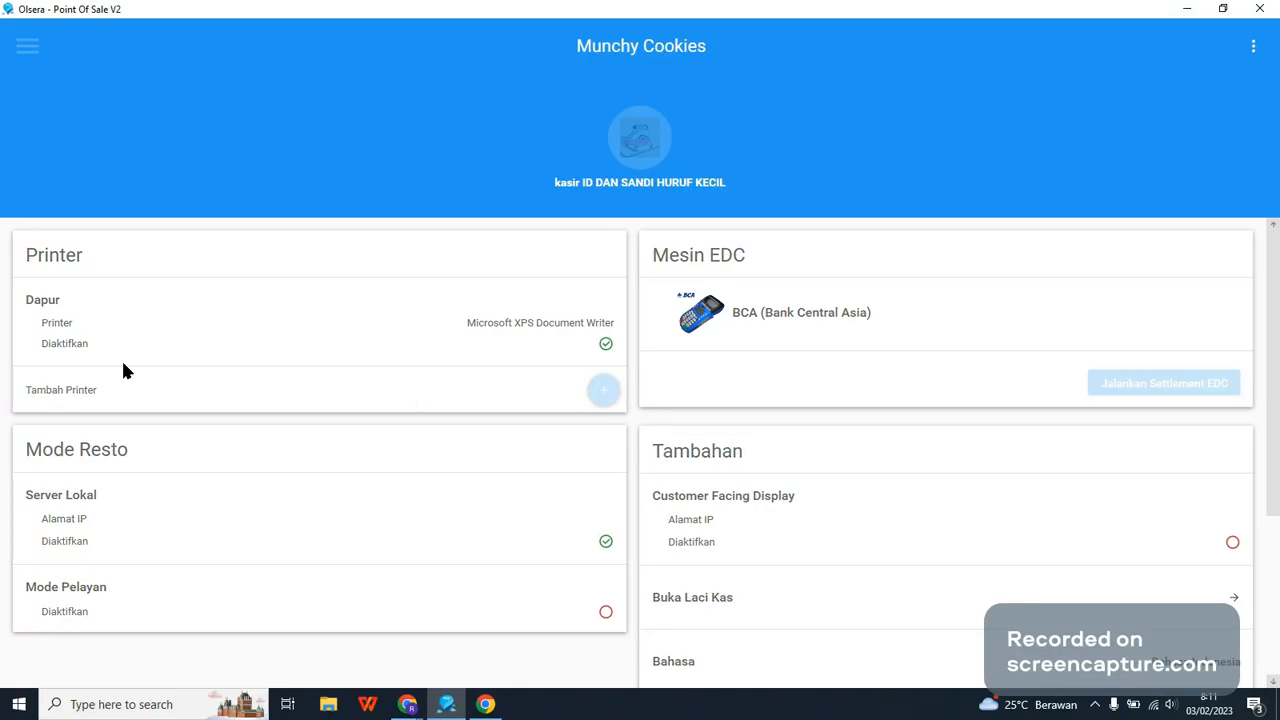
left_click(422, 556)
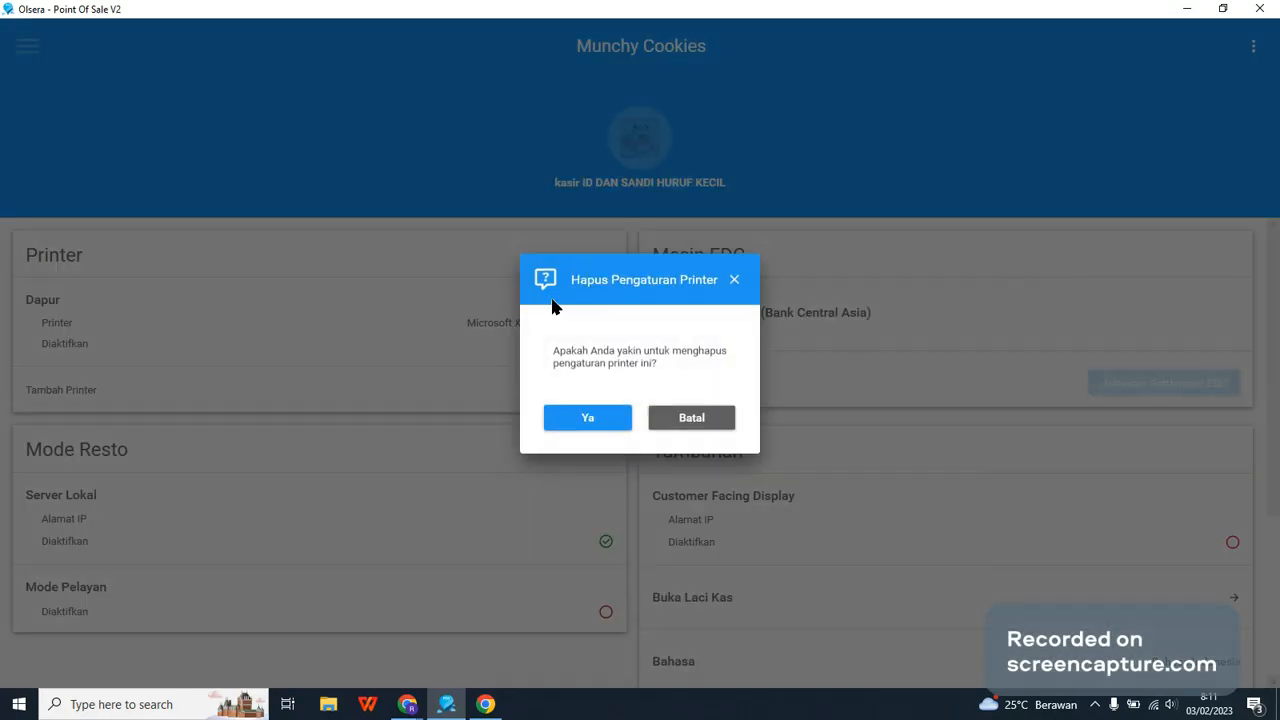
left_click(683, 425)
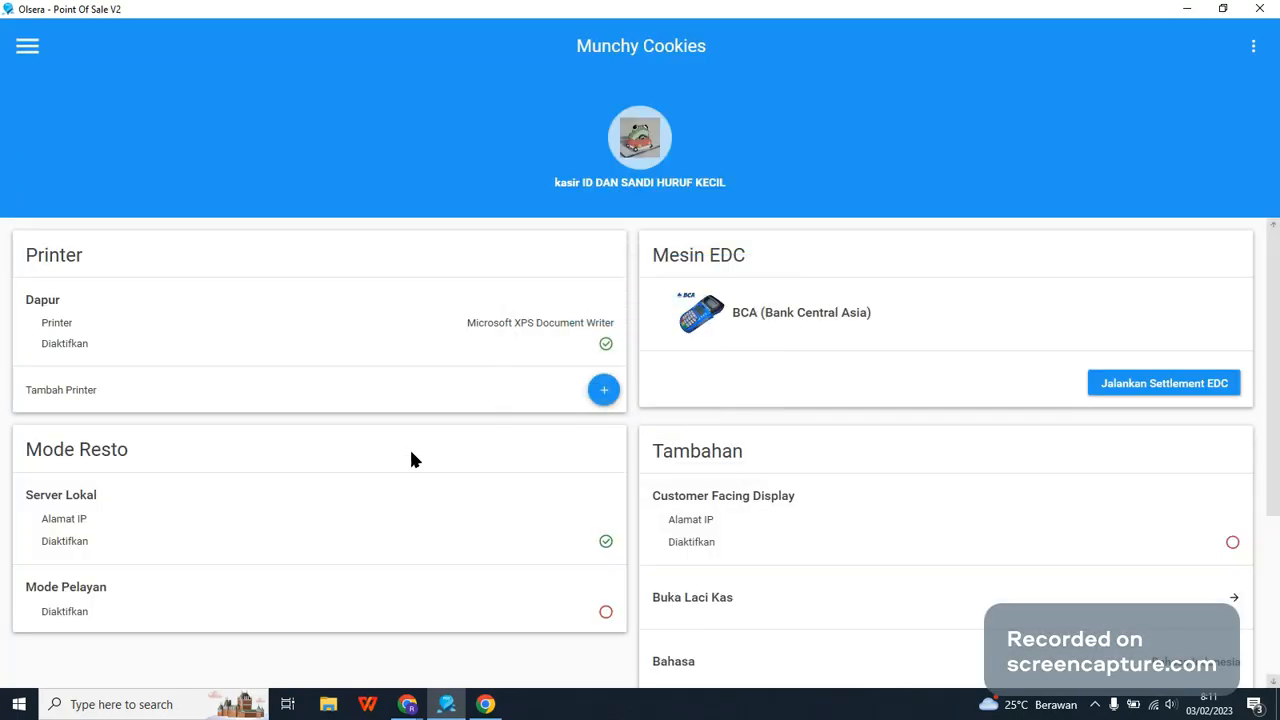